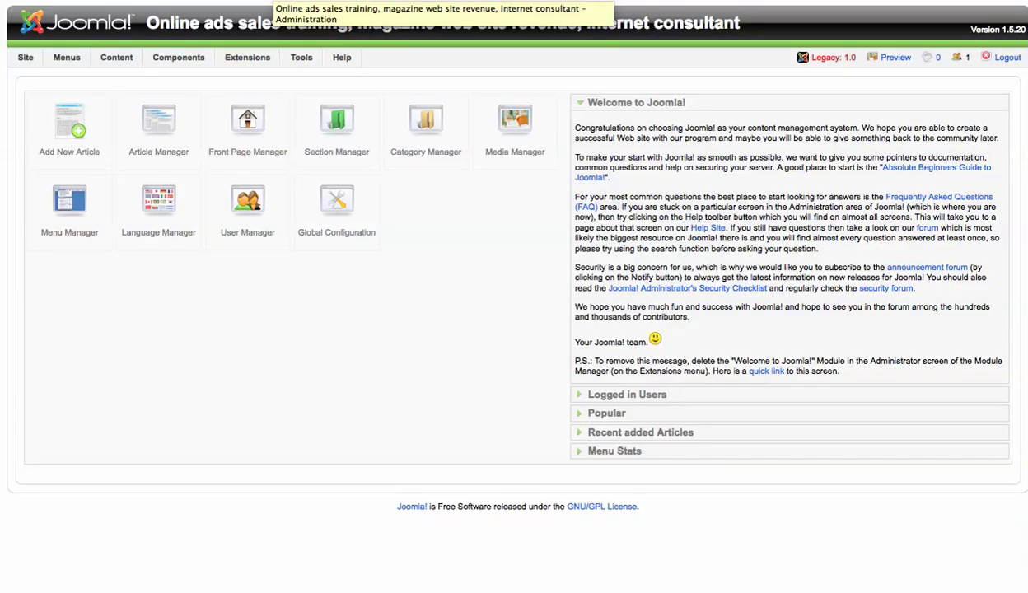
# Open the Main Menu item list and start a new menu item.
pyautogui.moveTo(83, 63)
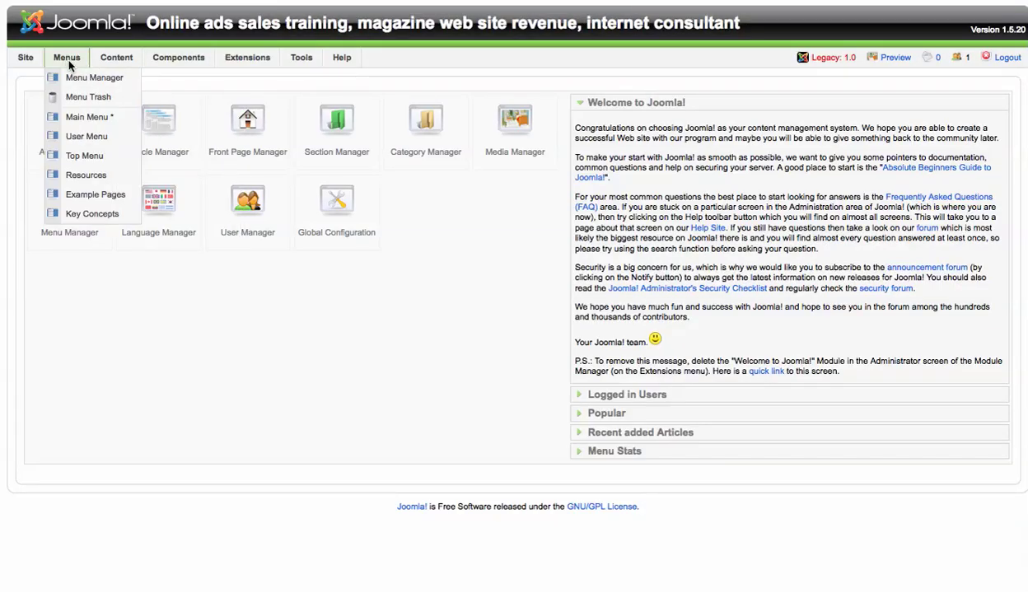
pyautogui.click(82, 122)
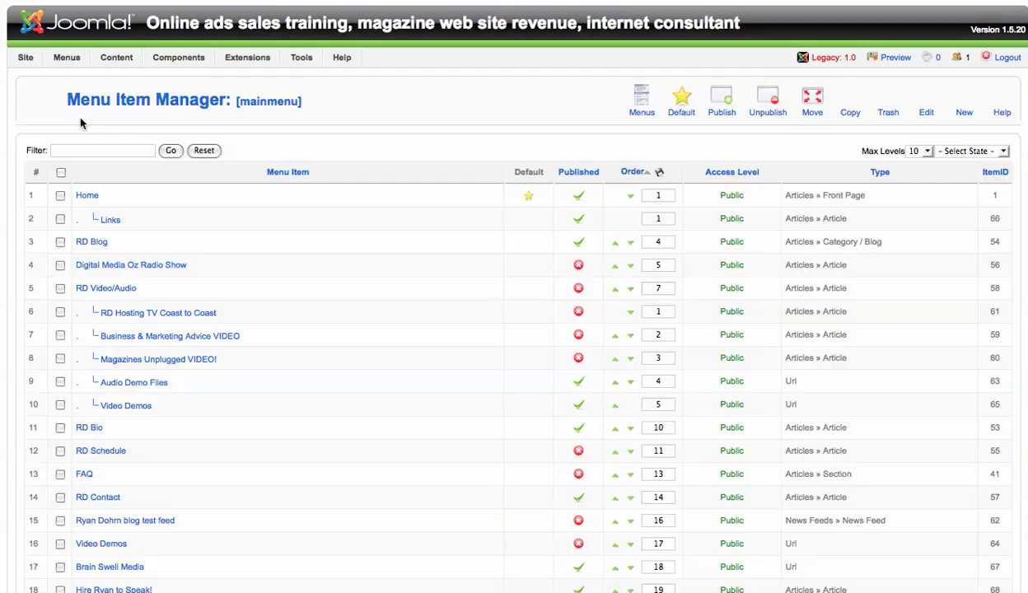
pyautogui.click(940, 102)
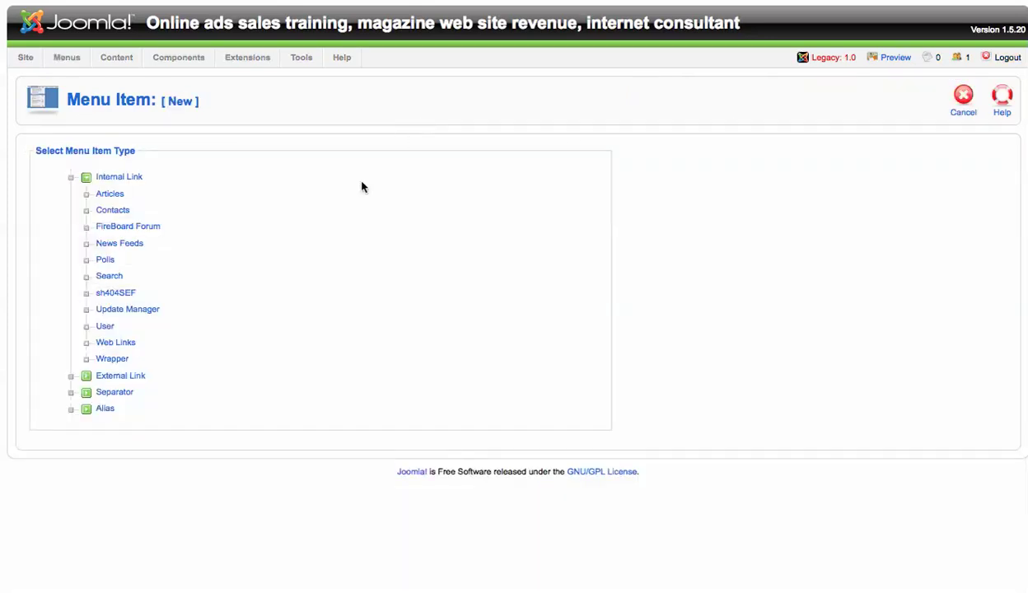
pyautogui.click(120, 360)
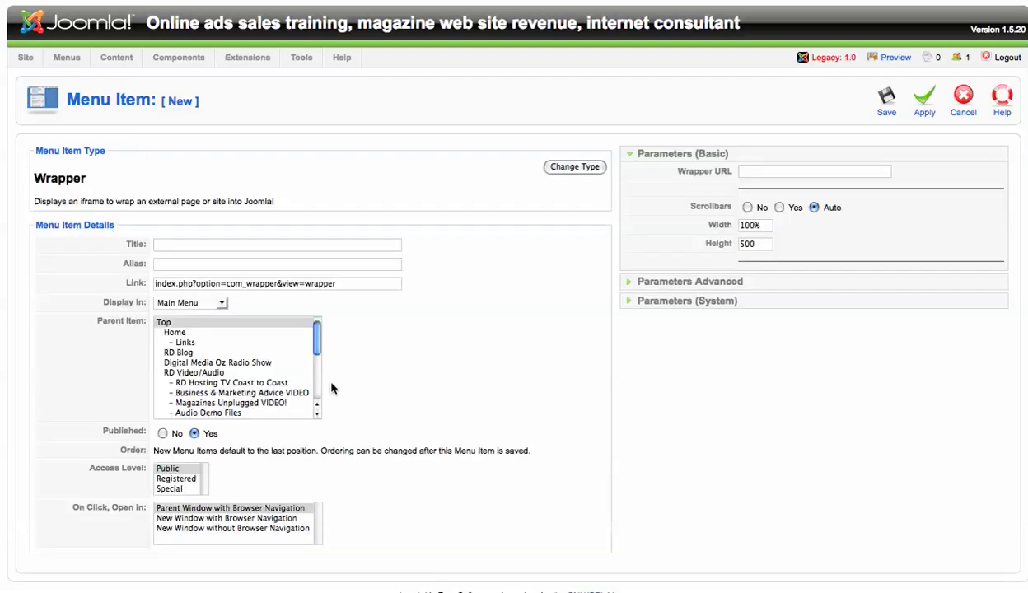
pyautogui.click(190, 244)
pyautogui.write('Google')
pyautogui.click(760, 173)
pyautogui.write('http://g')
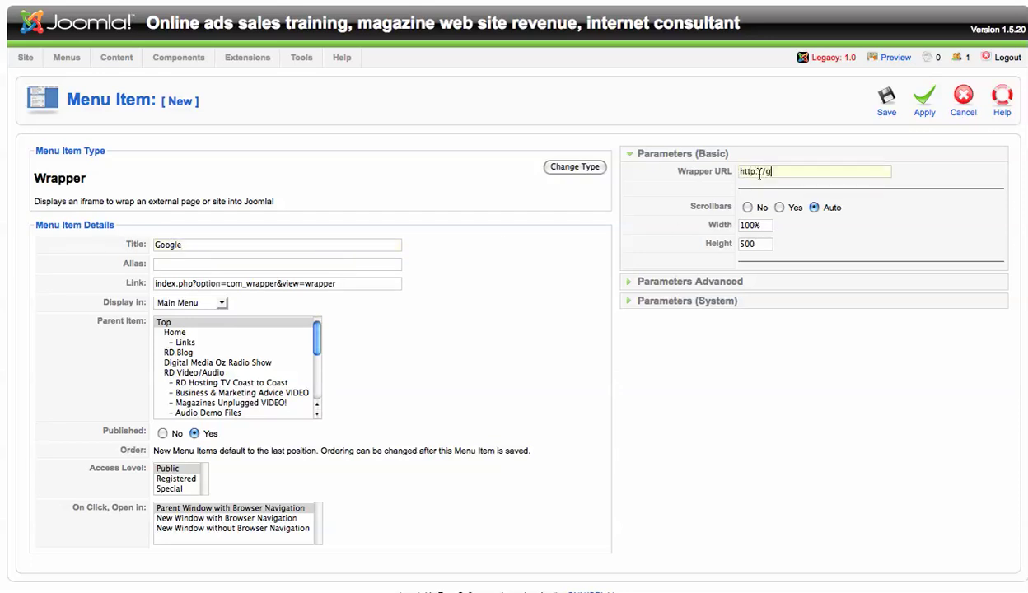
pyautogui.write('ggle.com')
pyautogui.write('o')
pyautogui.click(181, 352)
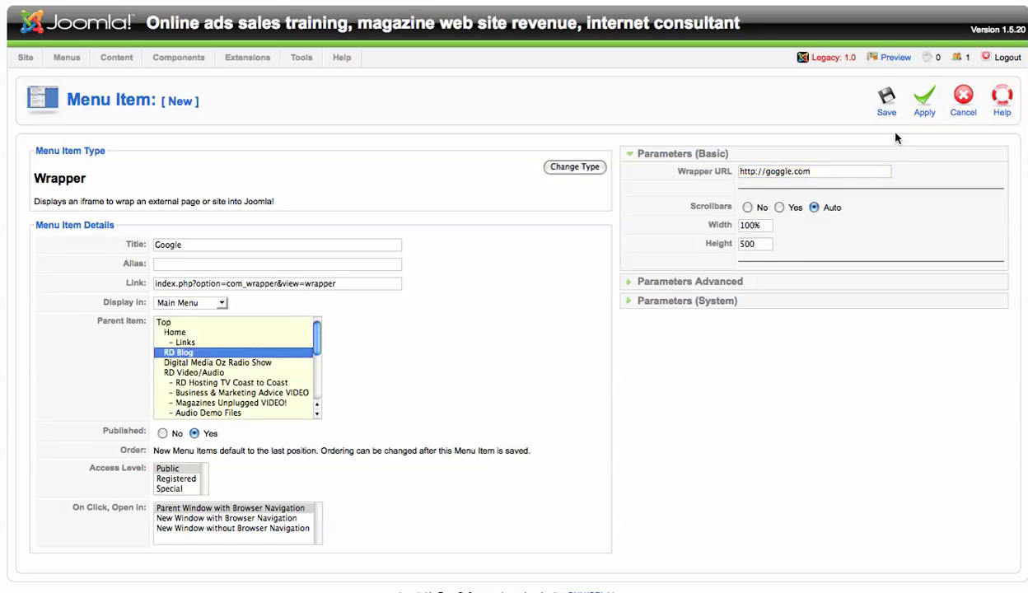
pyautogui.click(885, 102)
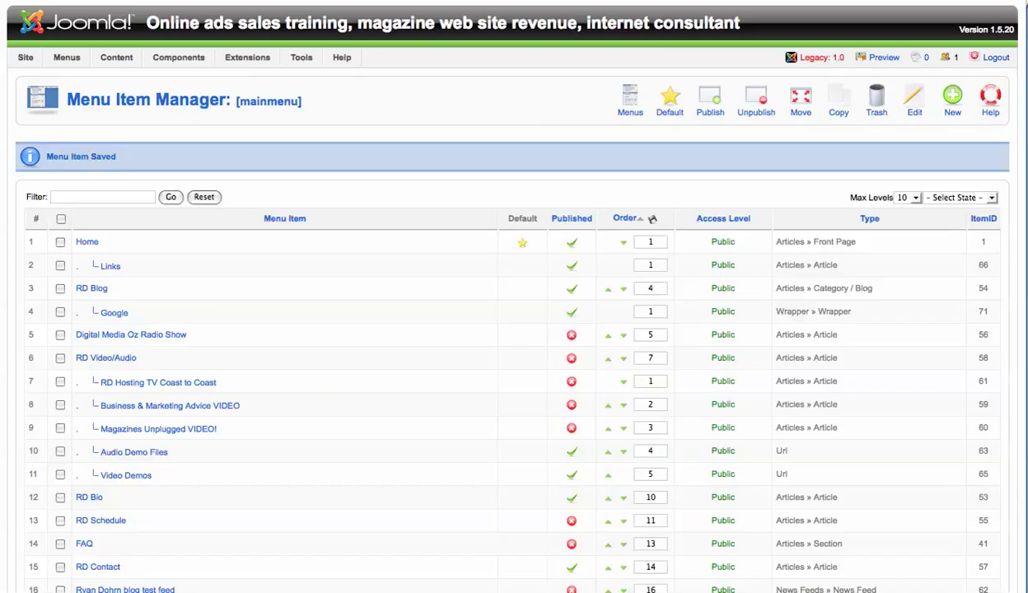
# Preview and reload the live site, then open the Google page from the RD Blog menu.
pyautogui.click(126, 2)
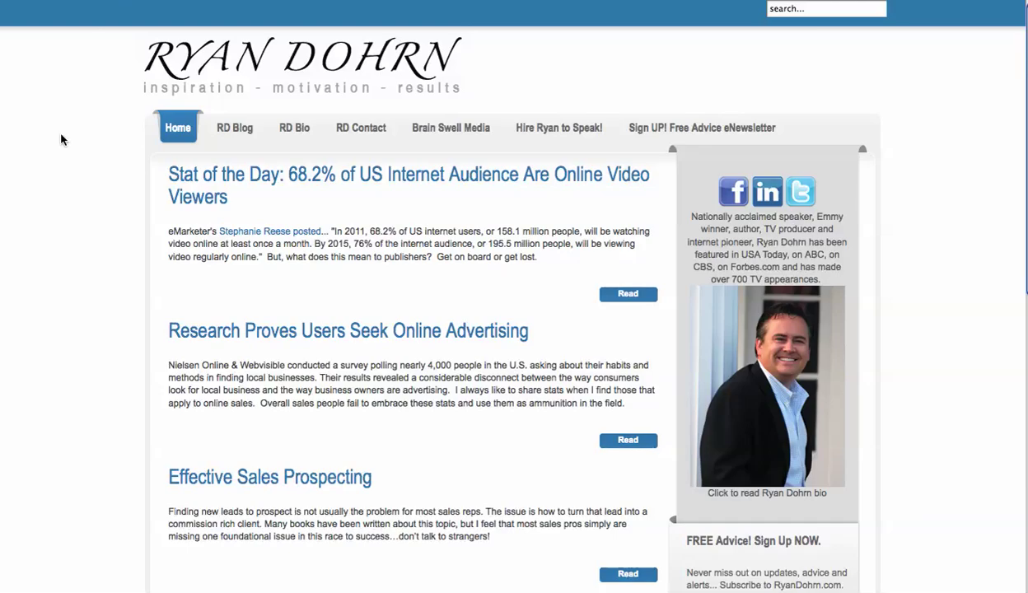
pyautogui.press('super+r')
pyautogui.moveTo(239, 134)
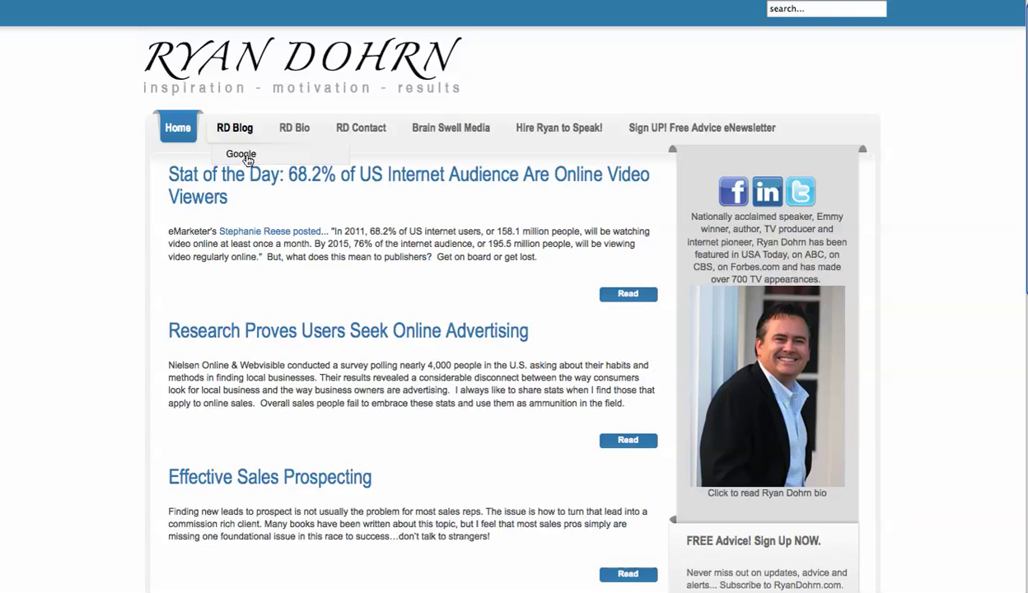
pyautogui.click(244, 159)
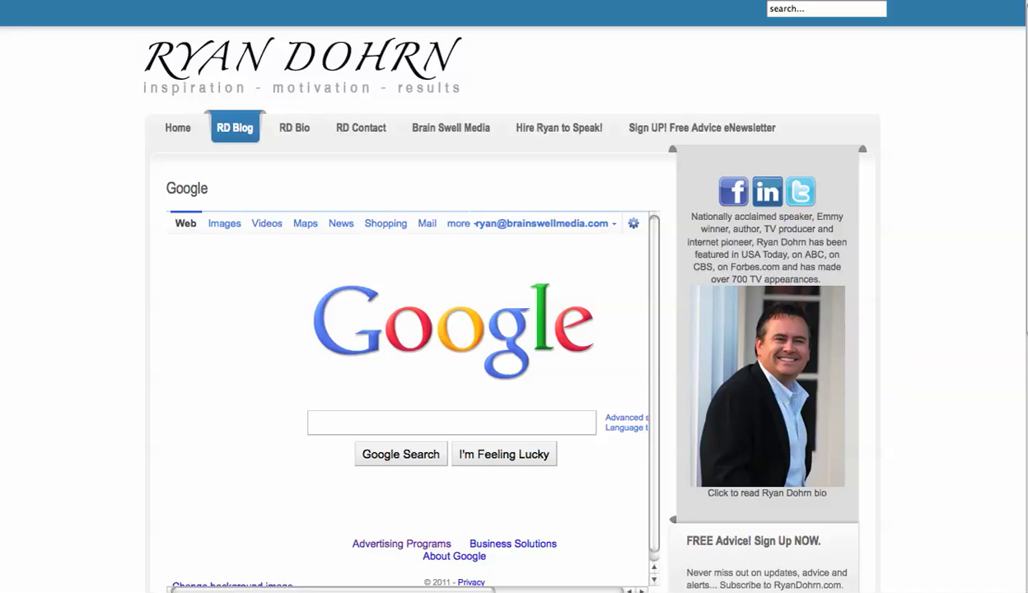
# Scroll the page and the frame's scrollbar to inspect the embedded Google wrapper.
pyautogui.scroll(-2, 962, 436)
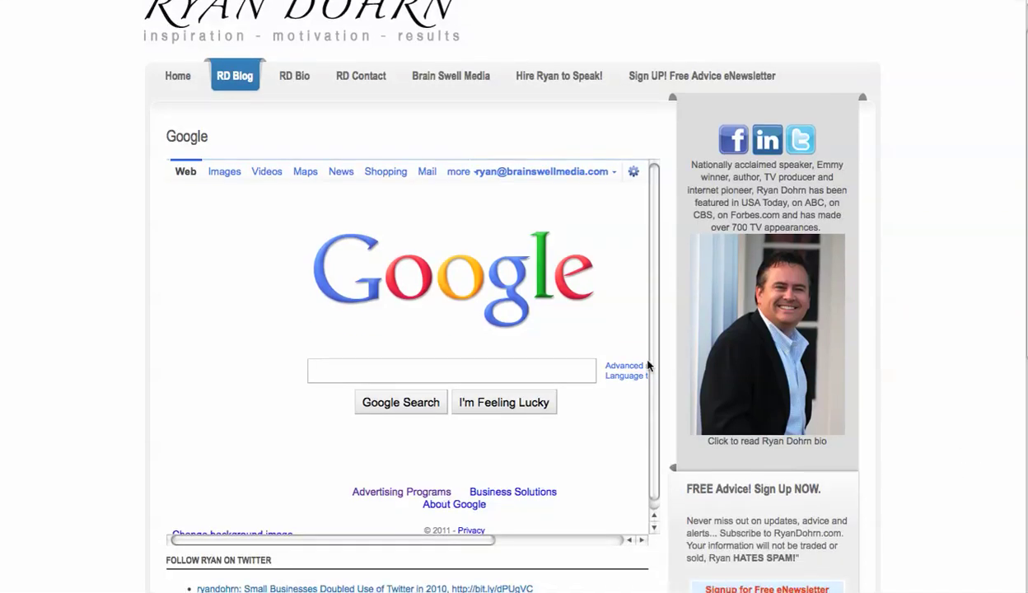
pyautogui.scroll(-1, 654, 441)
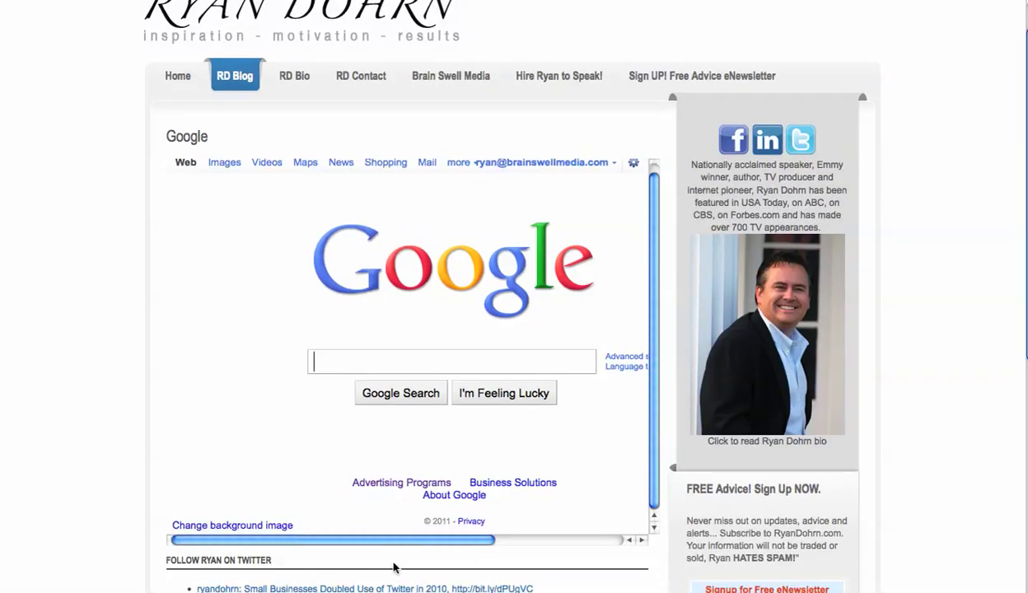
pyautogui.moveTo(376, 541); pyautogui.dragTo(325, 534)
pyautogui.moveTo(229, 74)
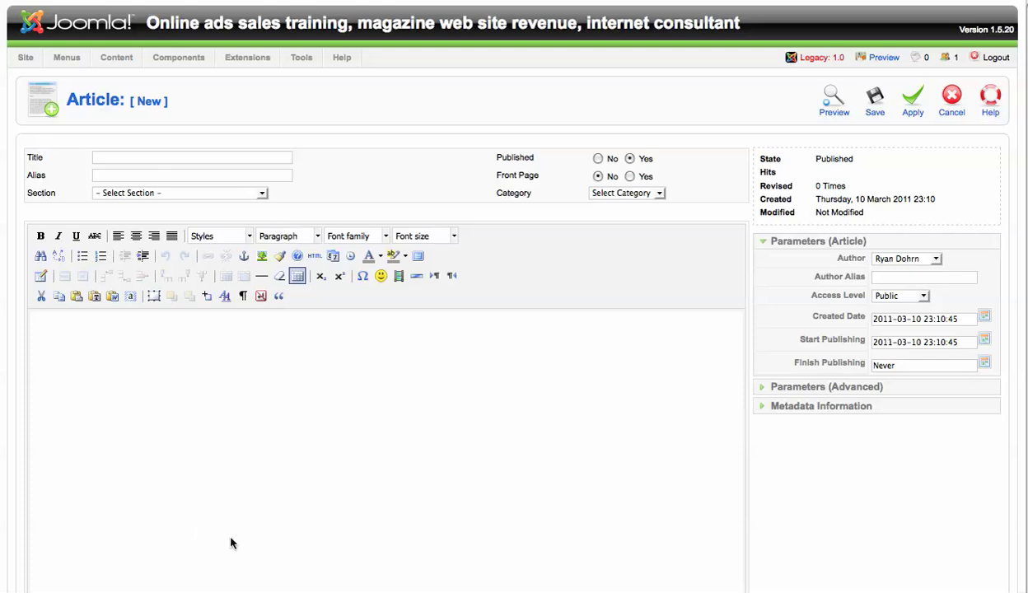
# Enter 'Test' as the new article's title.
pyautogui.scroll(-1, 651, 369)
pyautogui.scroll(1, 666, 376)
pyautogui.click(213, 157)
pyautogui.write('Test')
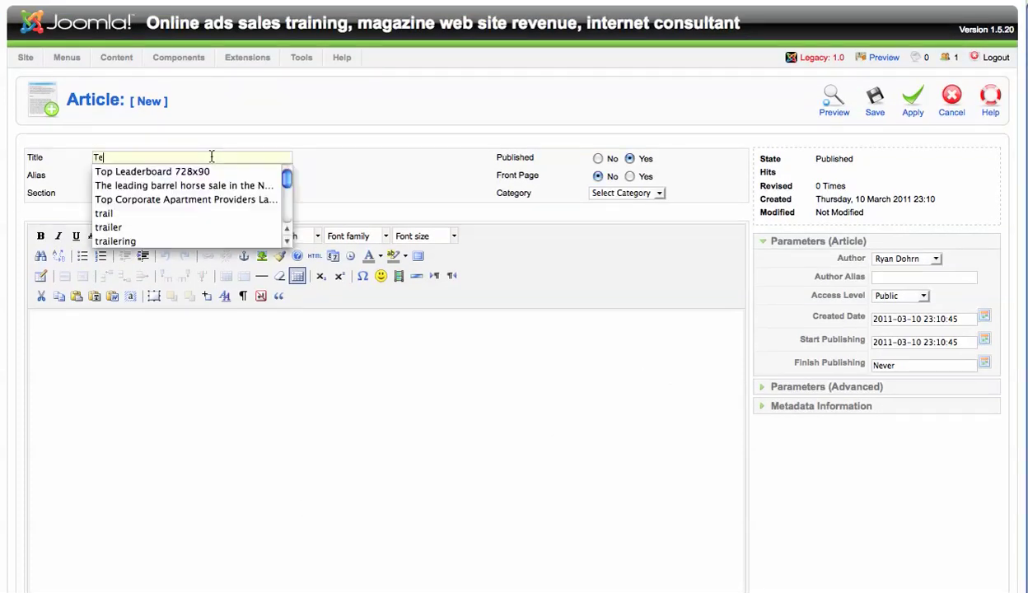
pyautogui.click(368, 154)
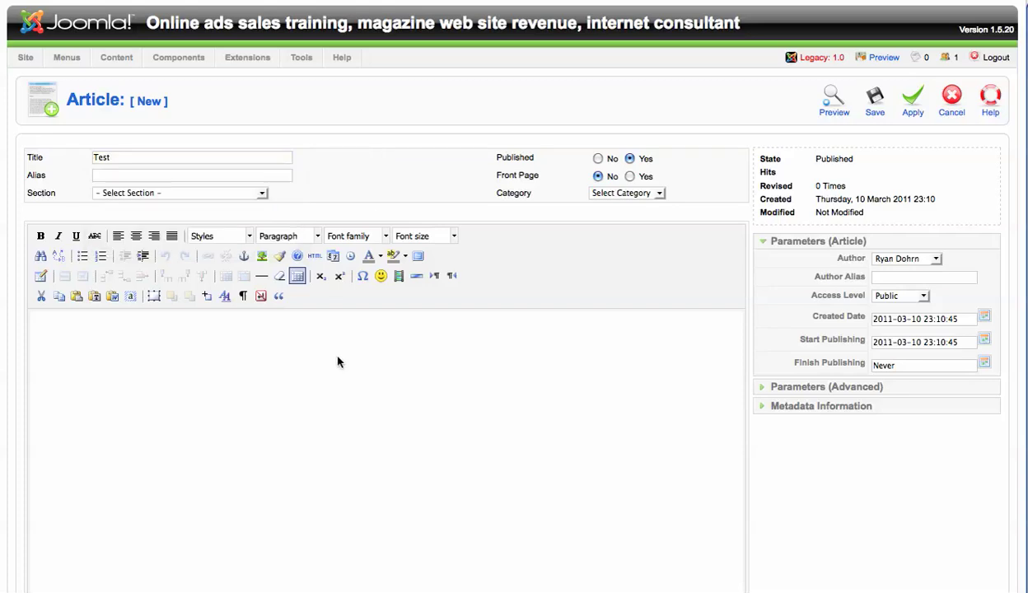
# Paste the sample iframe code (html_intro.asp, width 100%, height 300) into the plain-HTML body.
pyautogui.scroll(-1, 329, 355)
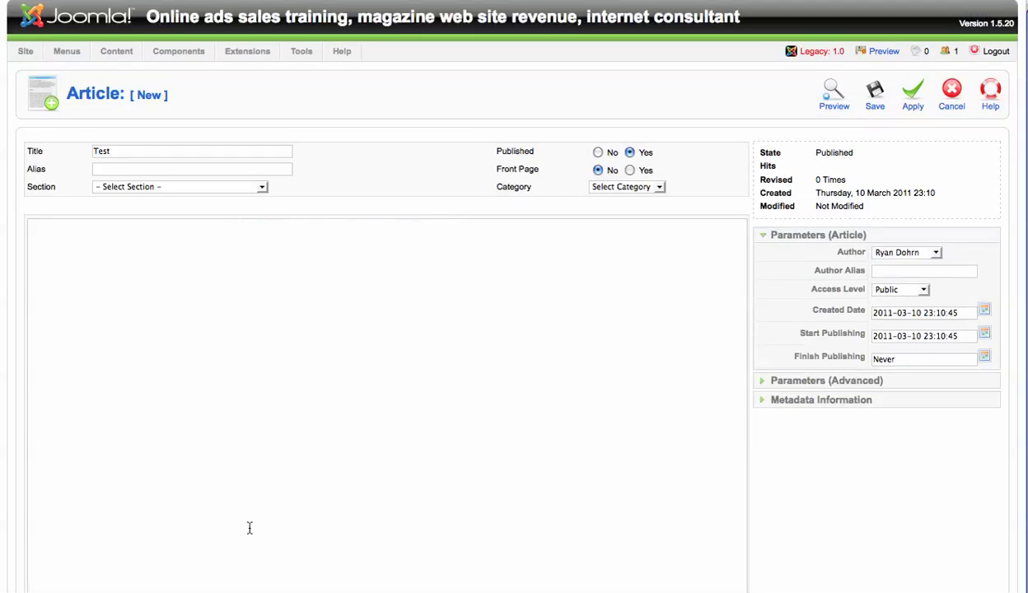
pyautogui.click(149, 246)
pyautogui.write('<iframe src="html_intro.asp" width="100%" height="300">   <p>Your browser does not support iframes.</p> </iframe>')
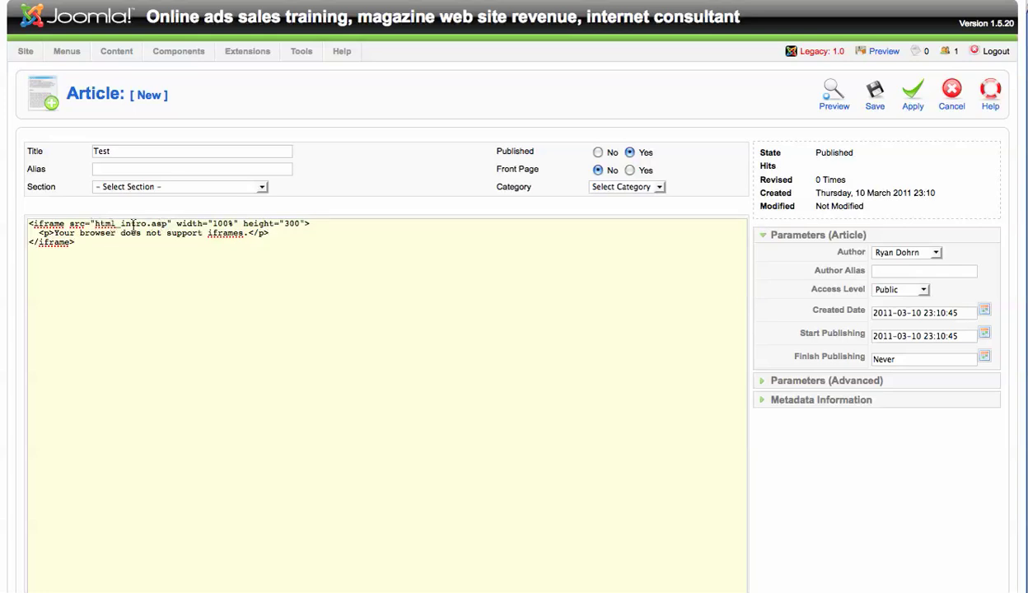
# Replace the iframe's html_intro.asp source with Google.com.
pyautogui.click(167, 223)
pyautogui.press('BackSpace')
pyautogui.press('BackSpace')
pyautogui.press('BackSpace')
pyautogui.press('BackSpace')
pyautogui.press('BackSpace')
pyautogui.press('BackSpace')
pyautogui.press('BackSpace')
pyautogui.press('BackSpace')
pyautogui.press('BackSpace')
pyautogui.press('BackSpace')
pyautogui.press('BackSpace')
pyautogui.press('BackSpace')
pyautogui.press('BackSpace')
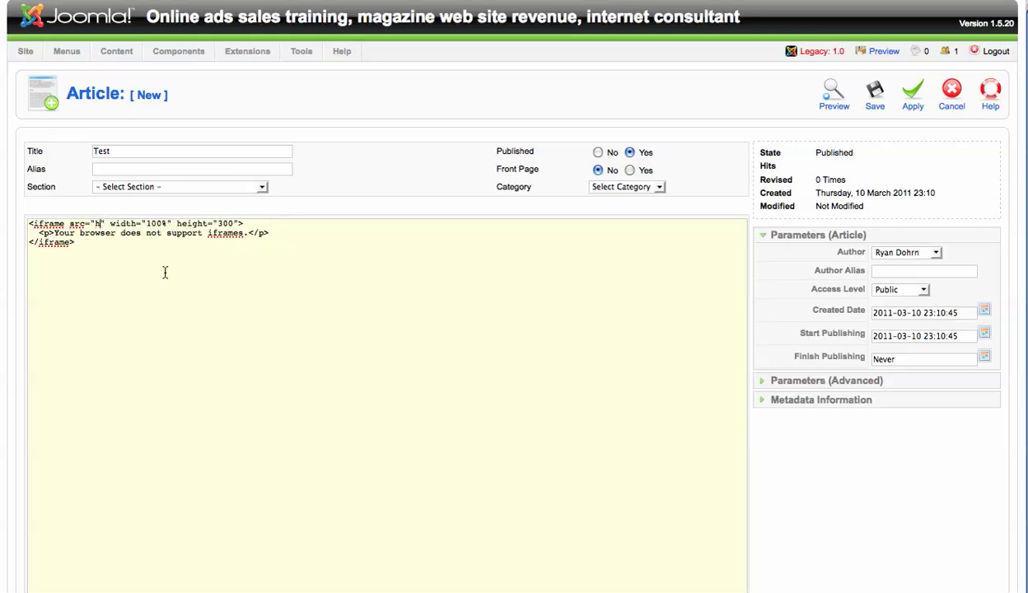
pyautogui.press('BackSpace')
pyautogui.write('Googl')
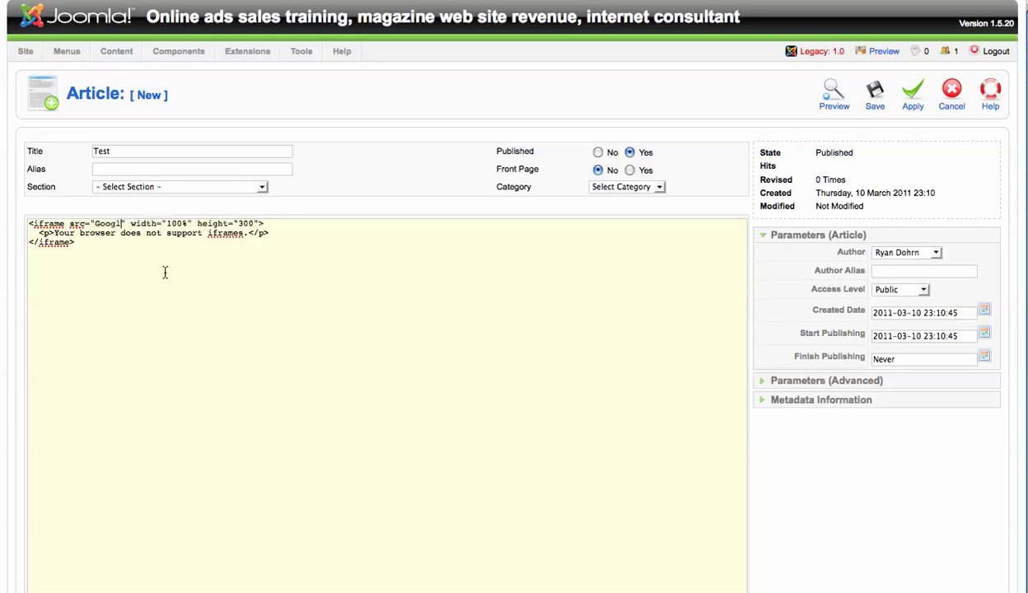
pyautogui.write('e.com')
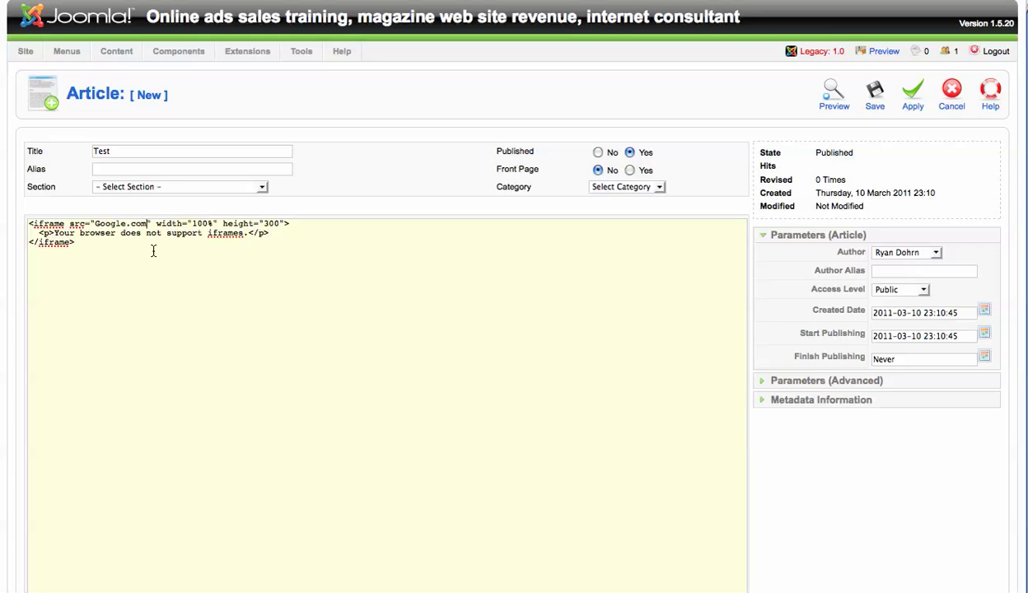
pyautogui.click(443, 3)
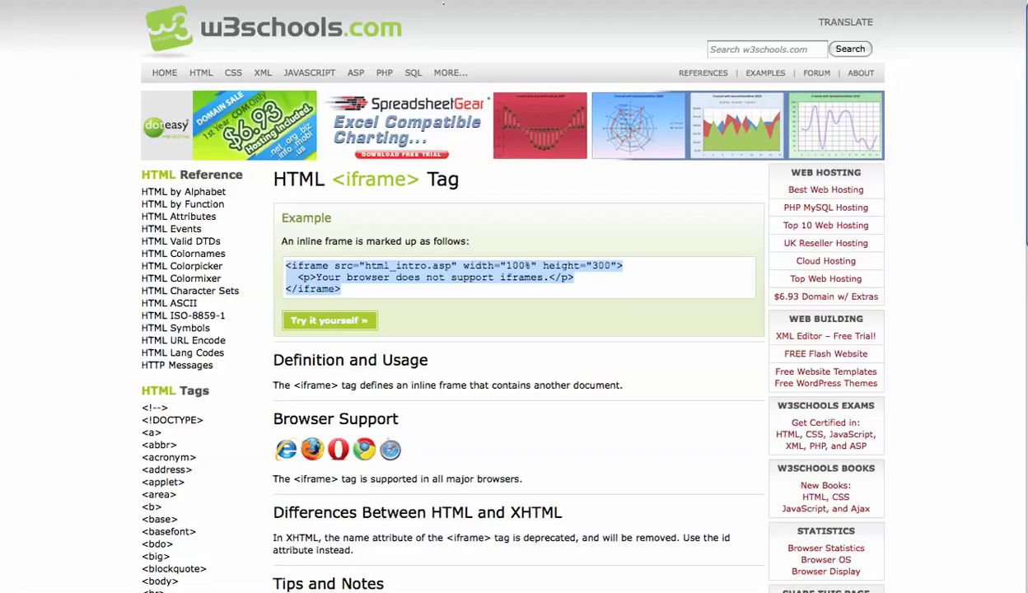
pyautogui.press('BackSpace')
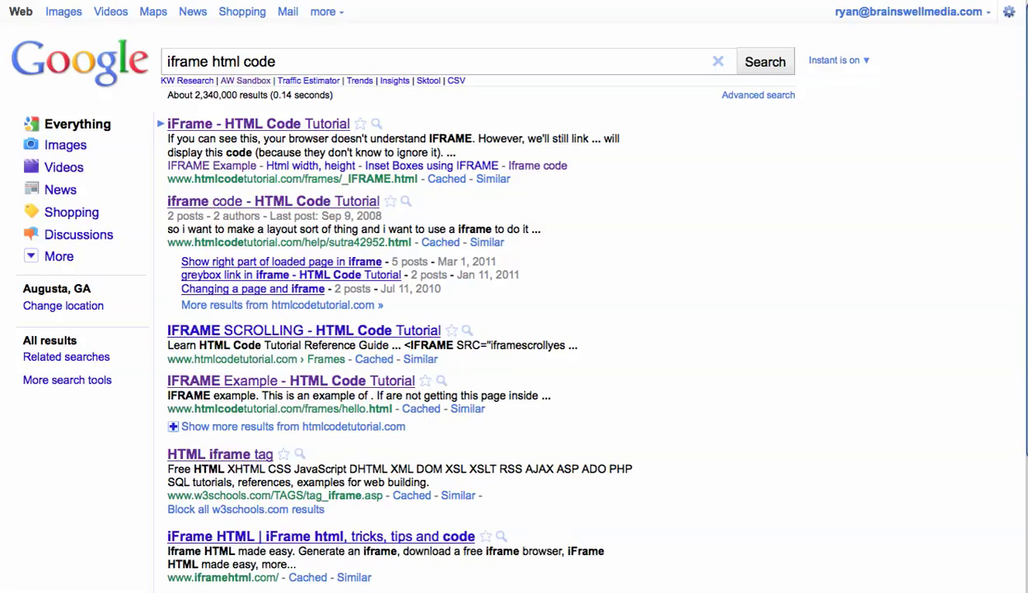
pyautogui.hotkey('ctrl', 'Tab')
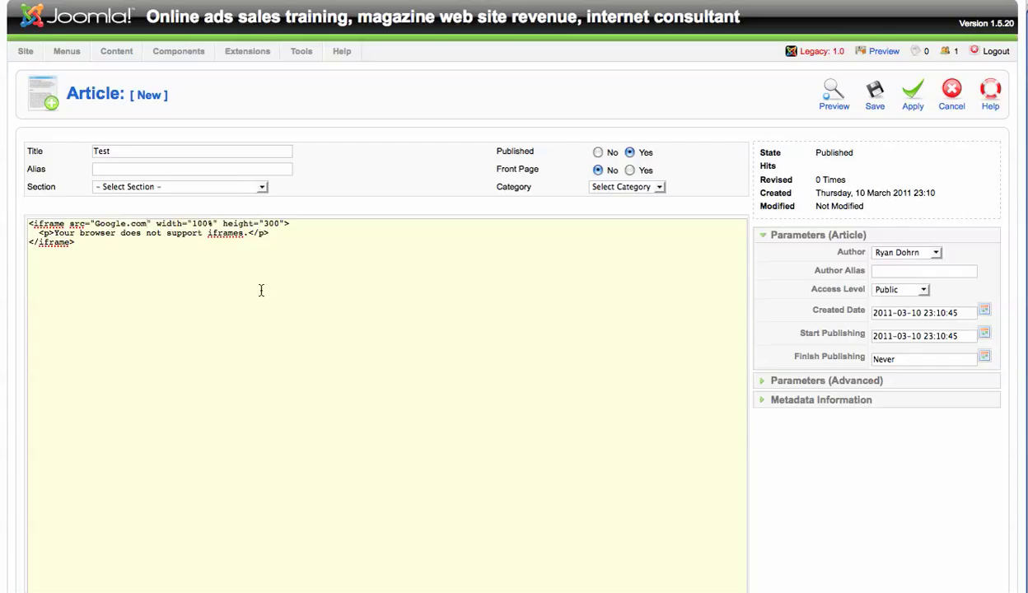